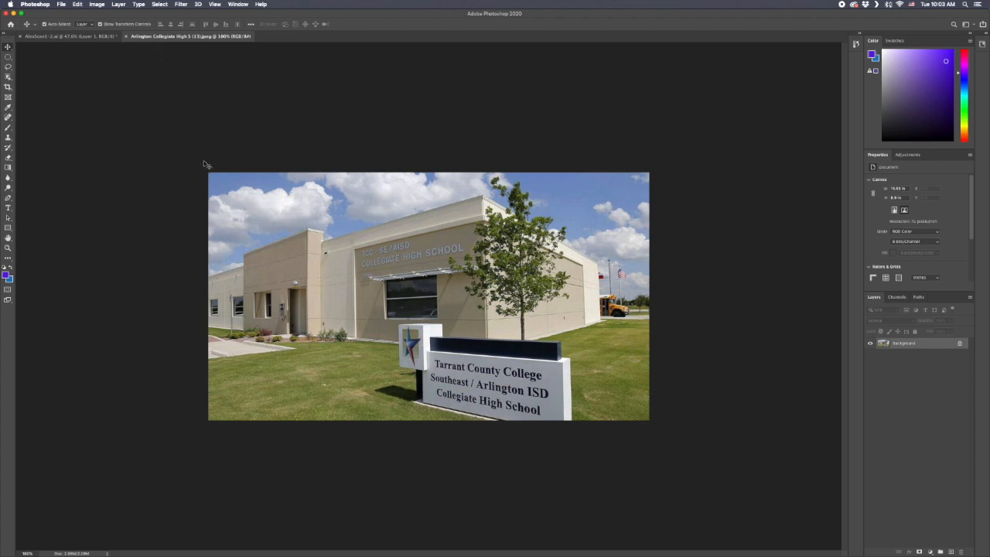
Step: Copy the geometric artwork into the school photo document, scale it down and place it over the middle of the building
left_click(89, 37)
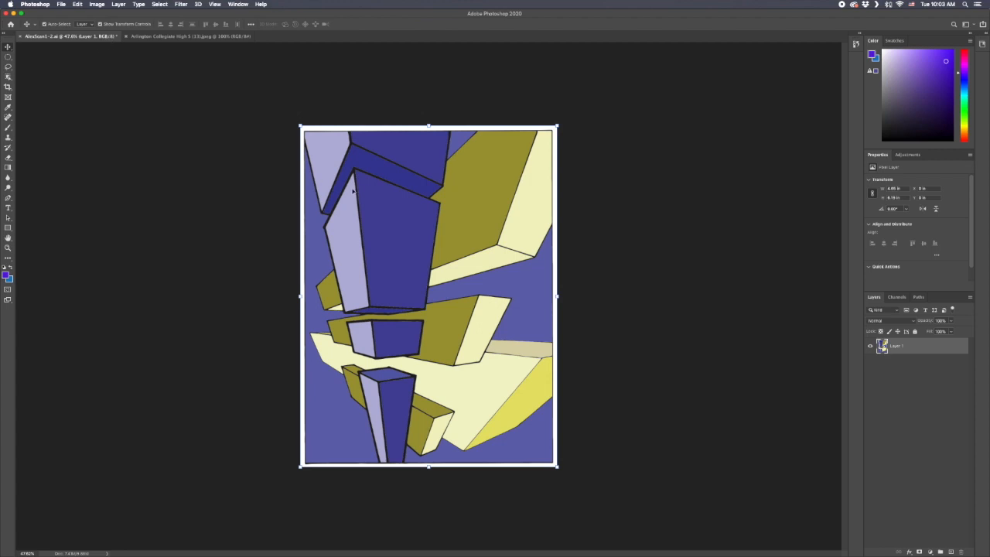
left_click_drag(321, 159, 539, 301)
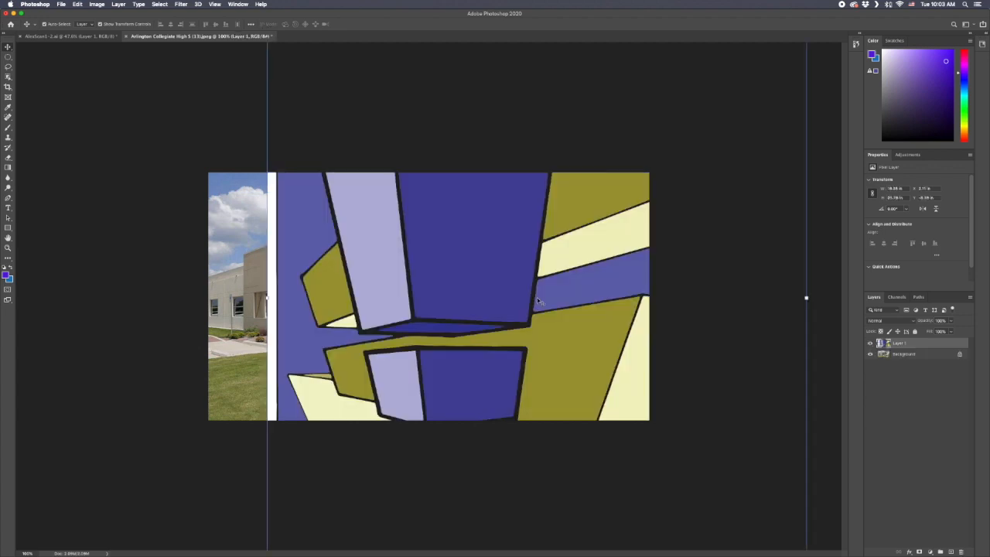
left_click_drag(450, 280, 423, 329)
left_click_drag(243, 206, 440, 257)
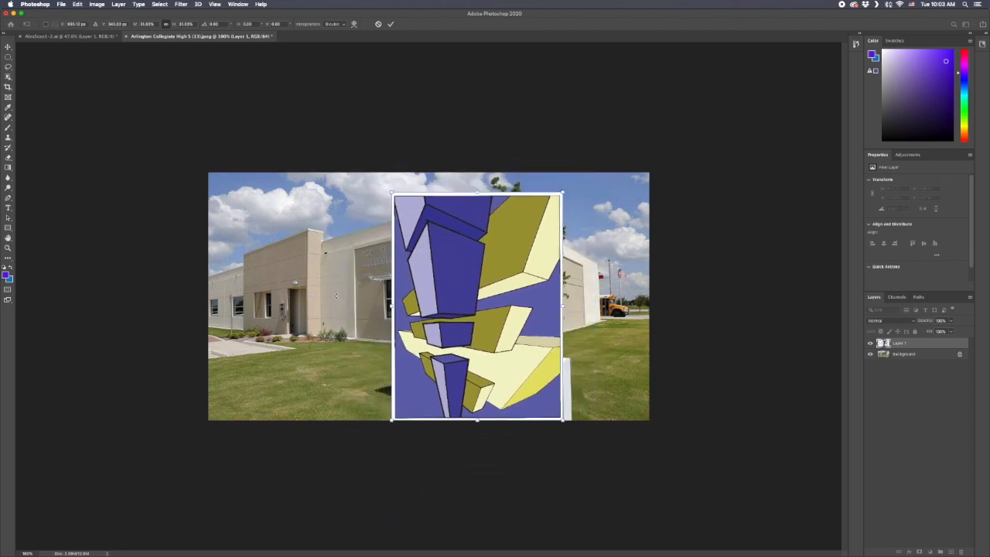
left_click_drag(460, 299, 453, 288)
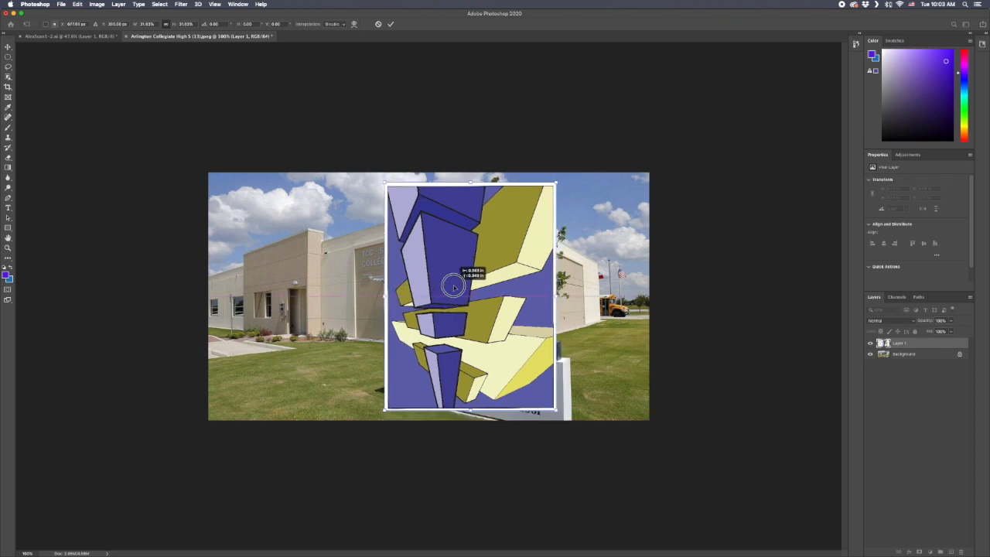
key("Return")
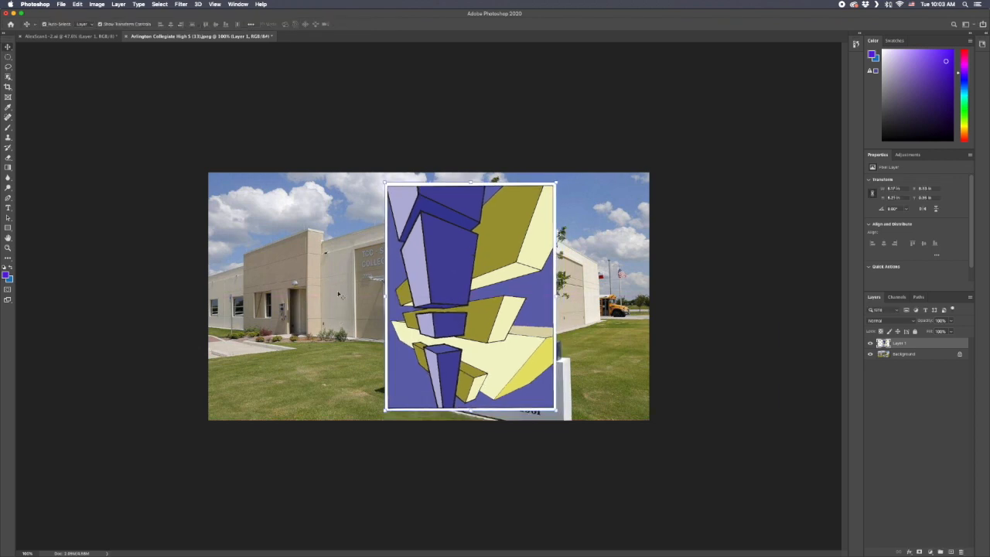
left_click_drag(437, 290, 378, 294)
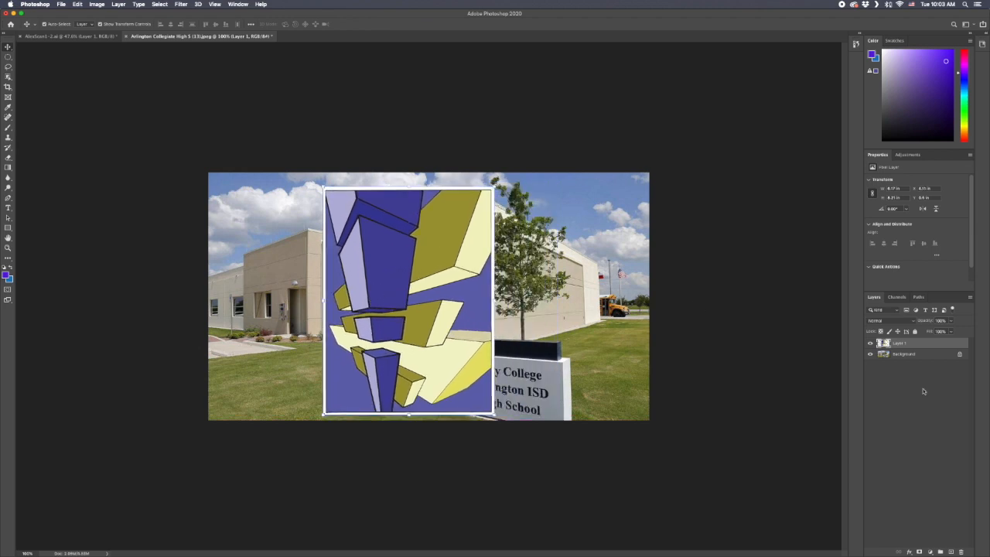
Step: Set the artwork layer's blend mode to Overlay and shrink it to fit the narrow wall section between the entrance and the school name
left_click(881, 320)
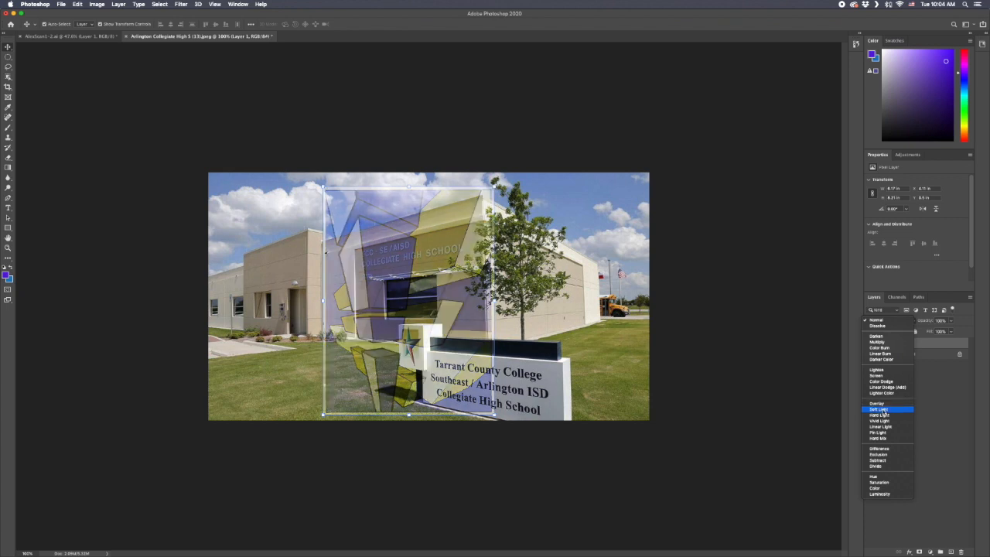
left_click(880, 403)
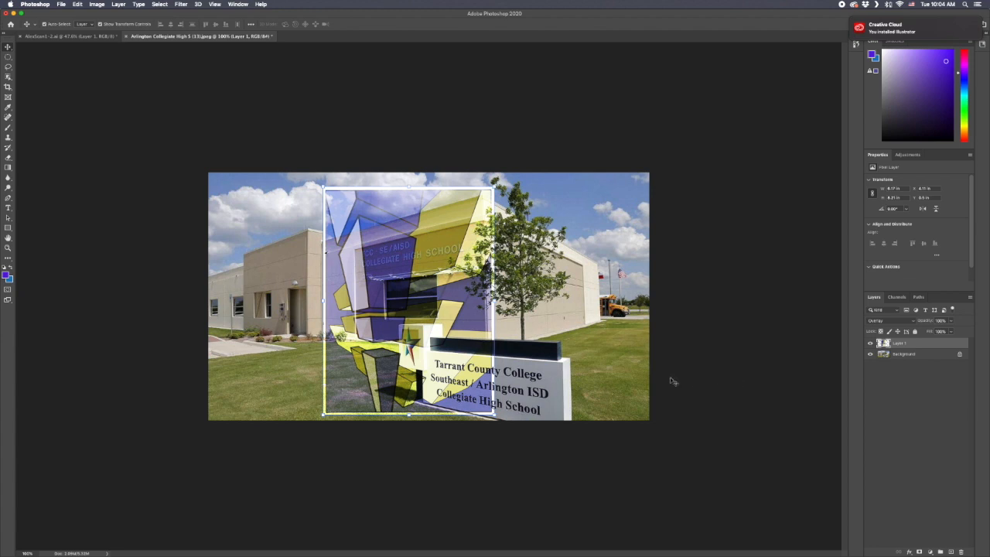
left_click_drag(492, 414, 426, 323)
left_click_drag(386, 289, 392, 357)
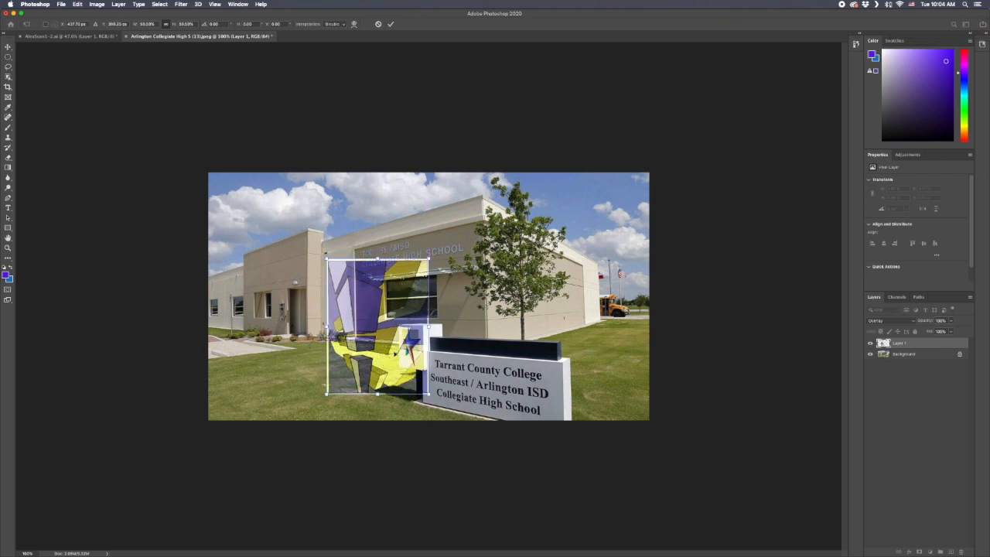
left_click_drag(429, 259, 388, 311)
left_click_drag(373, 355, 368, 299)
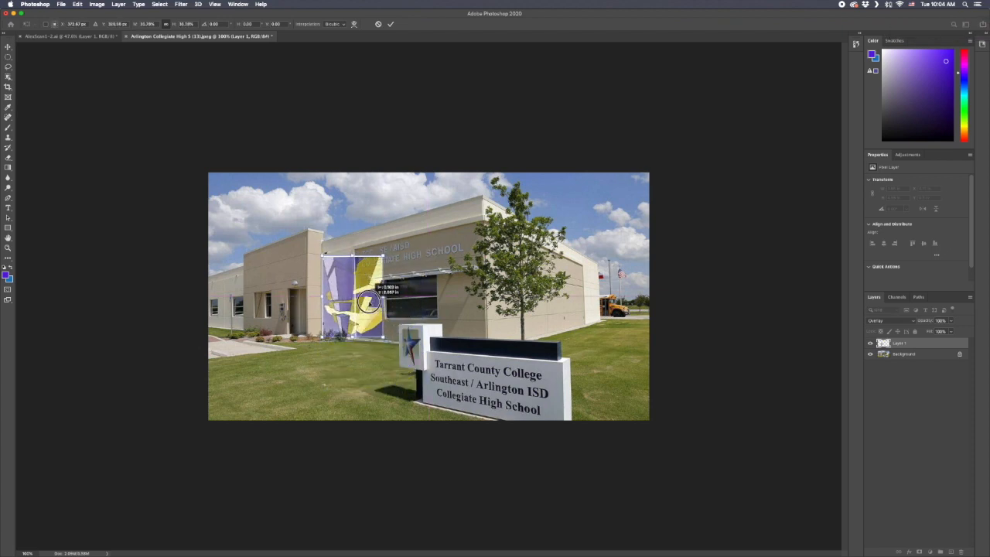
left_click_drag(382, 338, 374, 325)
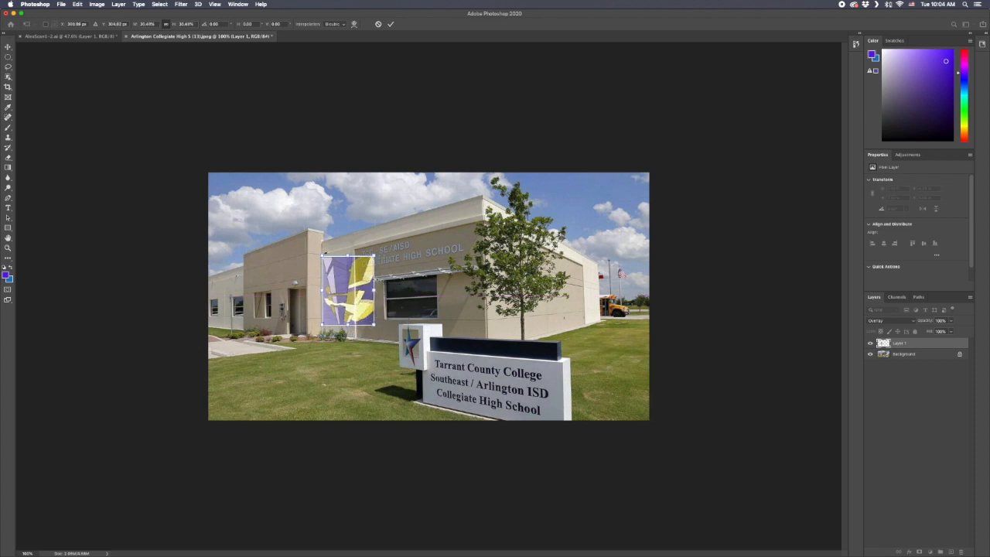
left_click_drag(374, 256, 338, 278)
scroll(338, 275, "up", 10)
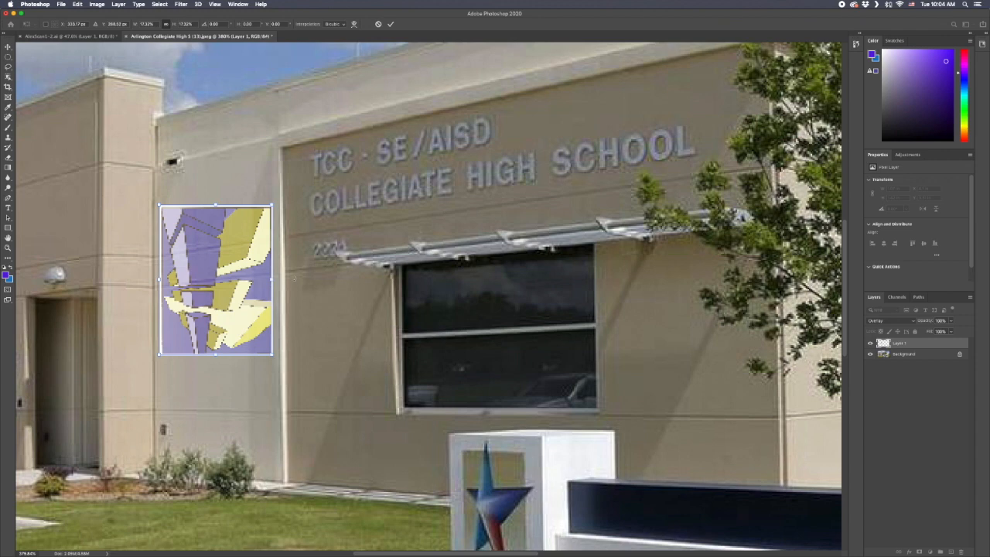
left_click_drag(223, 276, 386, 217)
key("Return")
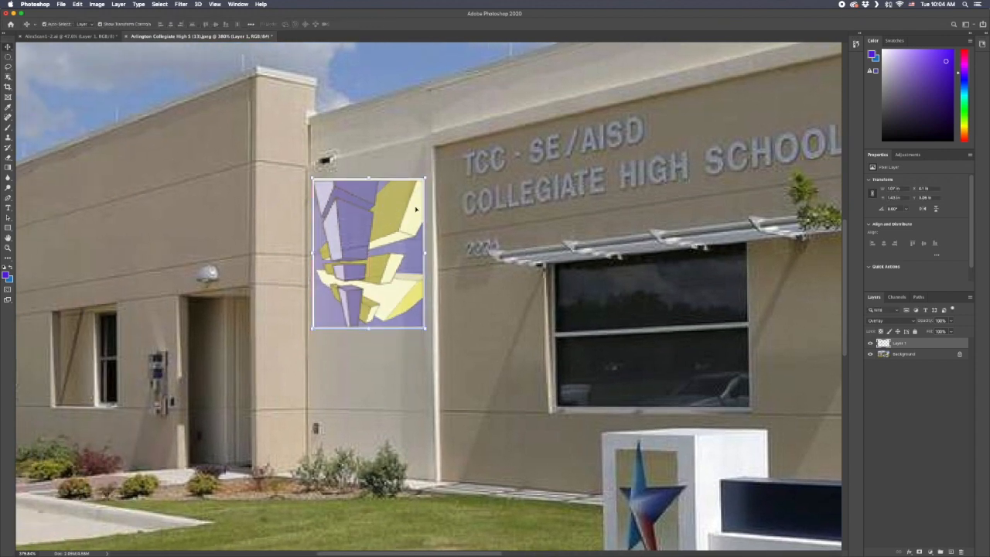
Step: Distort the artwork's two corners nearest the school name so its edges follow the wall's perspective, and apply the transform
key("super+t")
left_click_drag(423, 179, 421, 148)
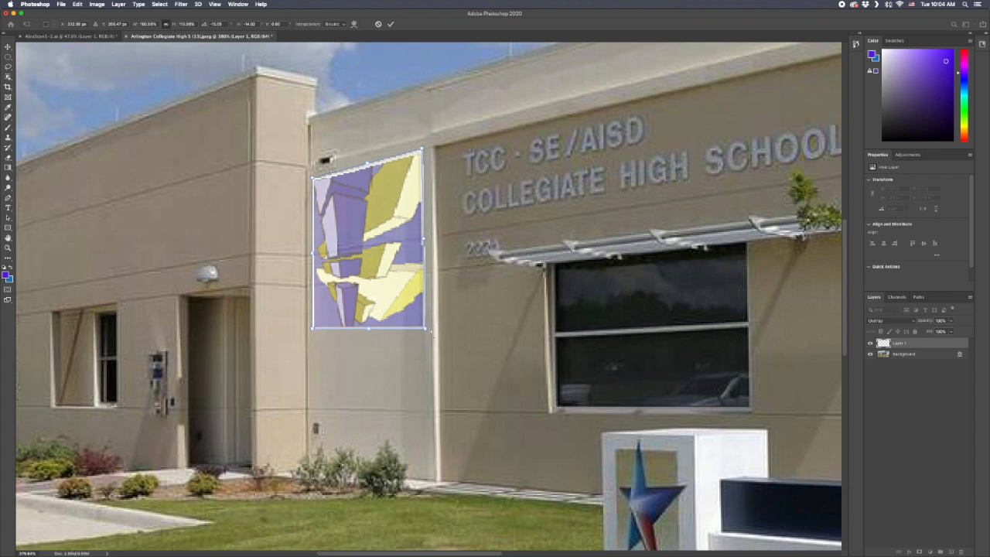
left_click_drag(423, 328, 426, 322)
double_click(382, 289)
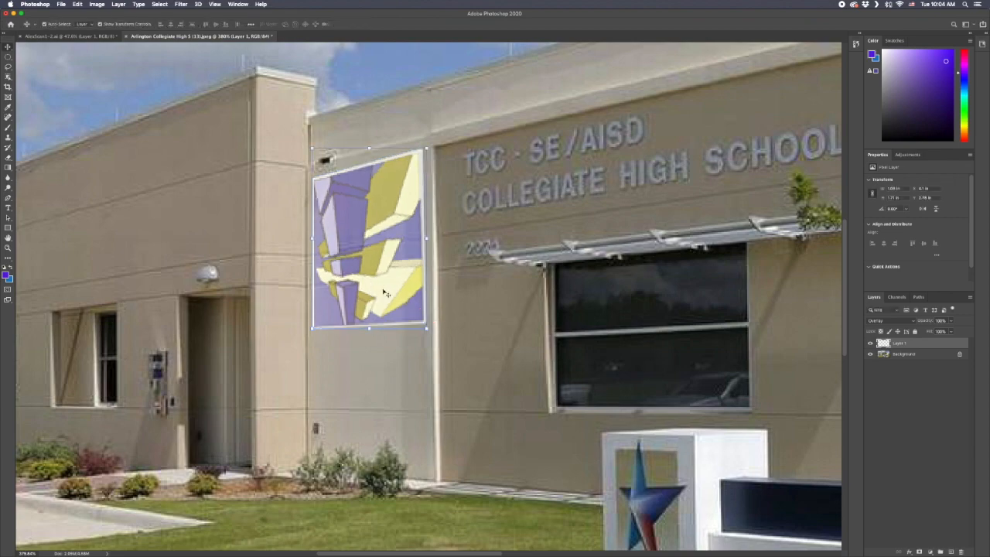
scroll(385, 292, "down", 5)
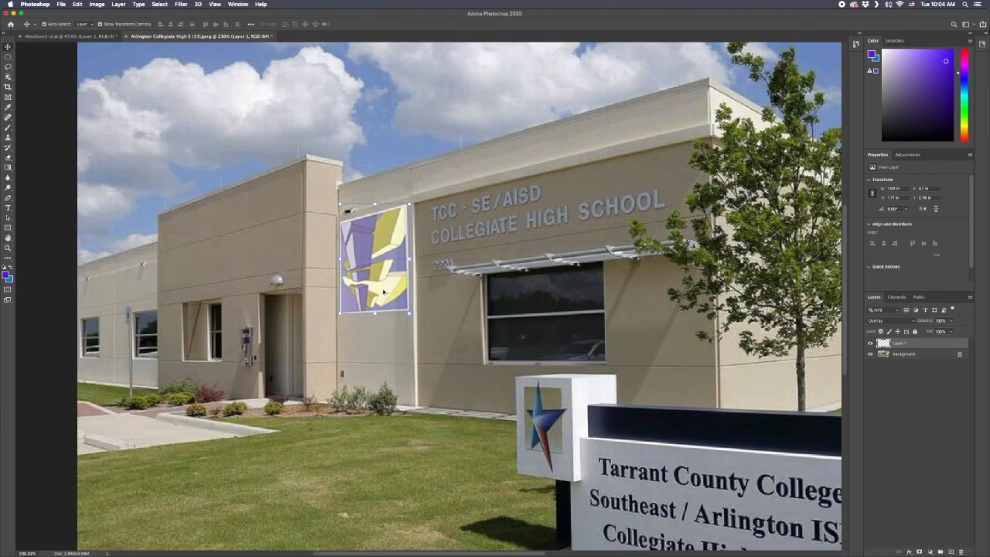
scroll(382, 293, "down", 1)
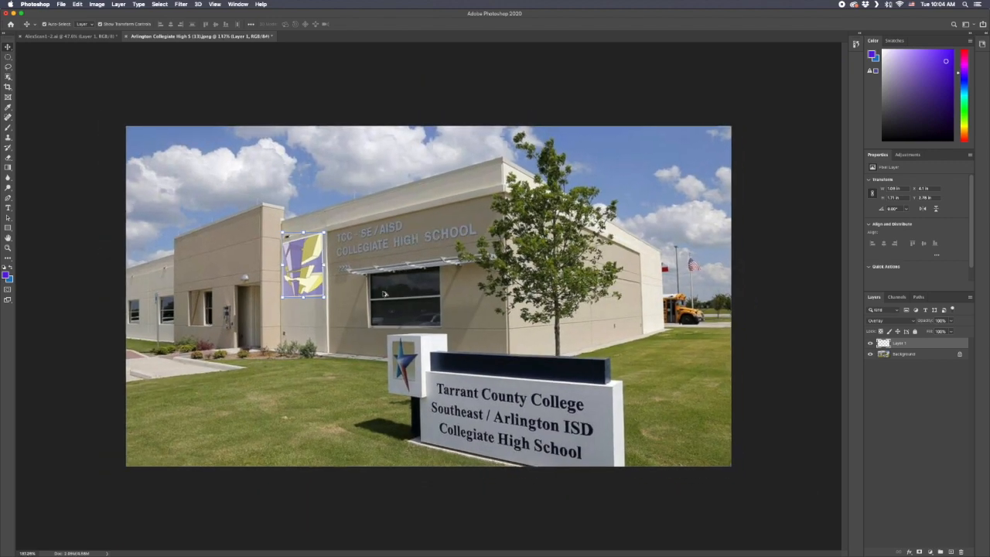
left_click(317, 314)
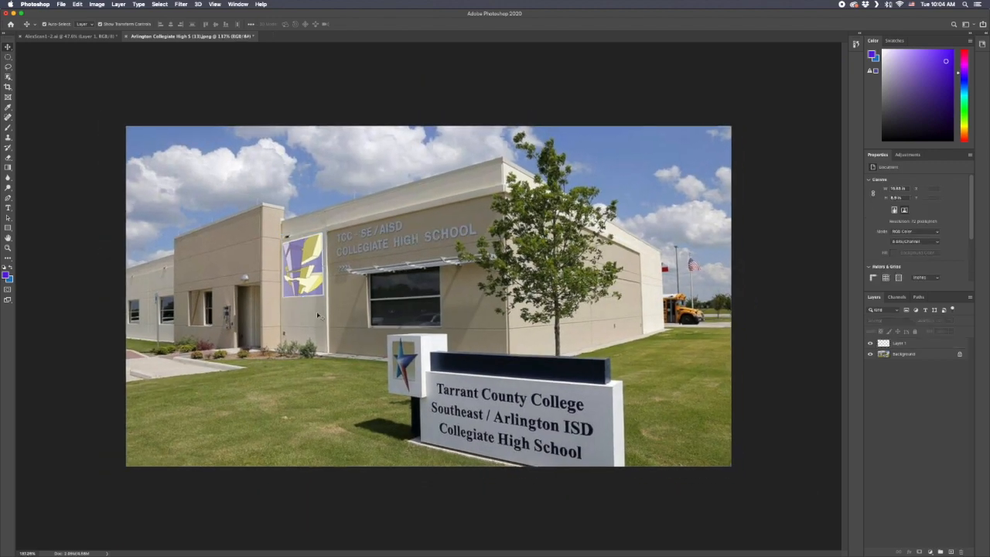
Step: Change the blend mode of the artwork on the narrow wall to Hard Light and deselect the layer
left_click(316, 275)
left_click(458, 304)
left_click(288, 270)
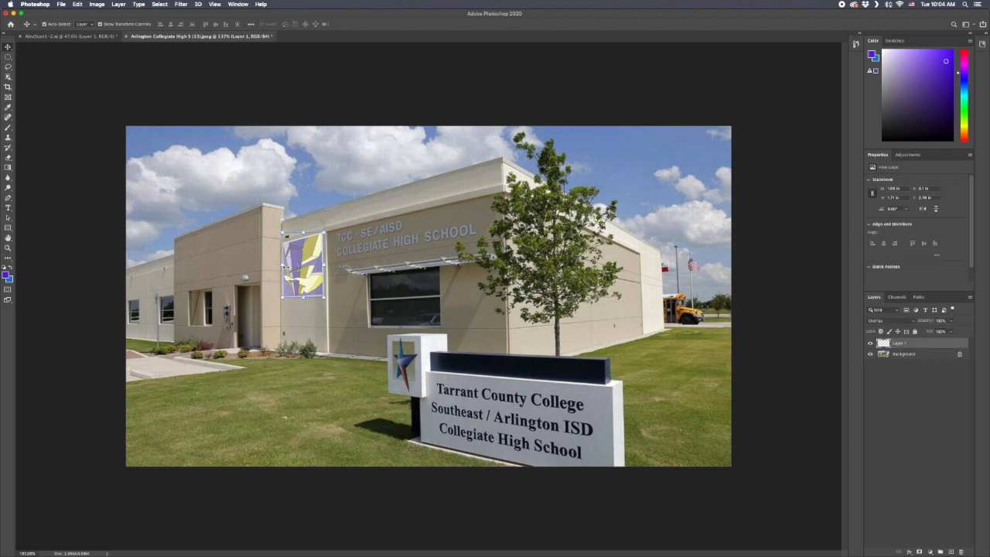
left_click(875, 321)
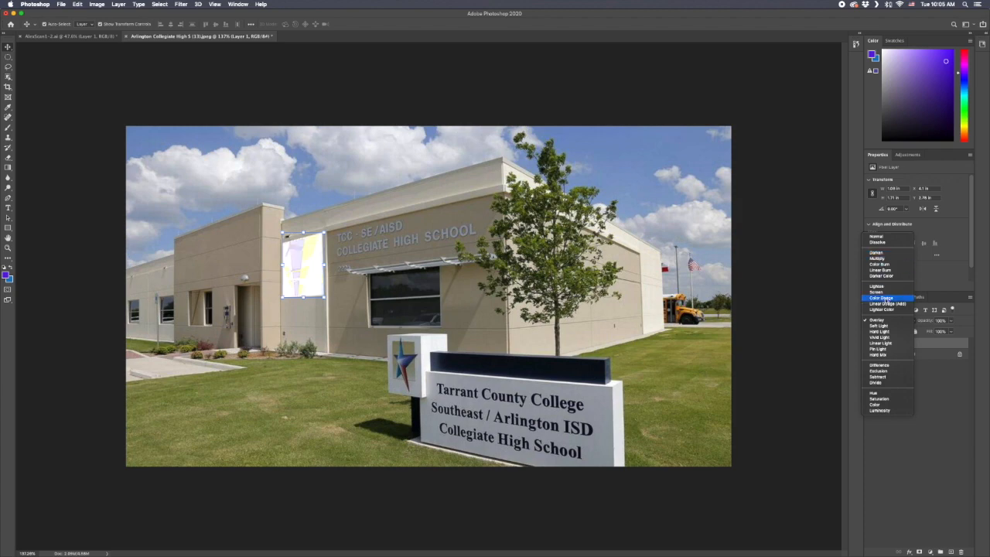
left_click(879, 332)
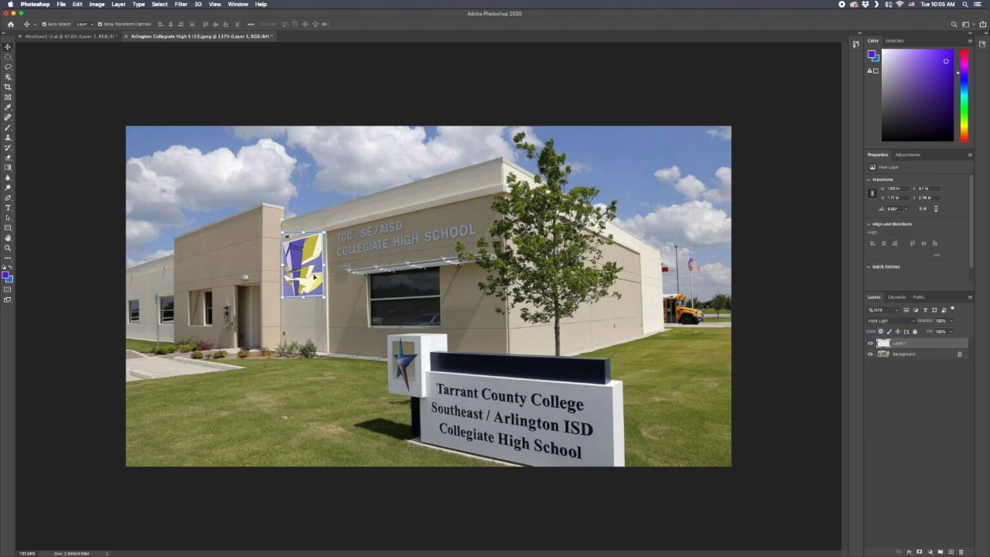
left_click(320, 213)
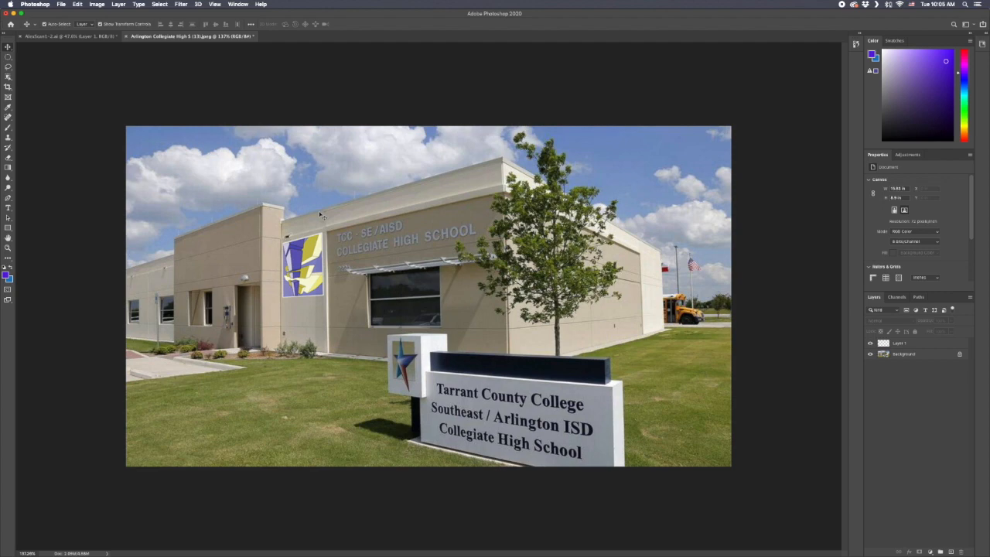
Step: Copy the artwork into the school photo a second time, scale it down and rotate it 90° counterclockwise
left_click(89, 37)
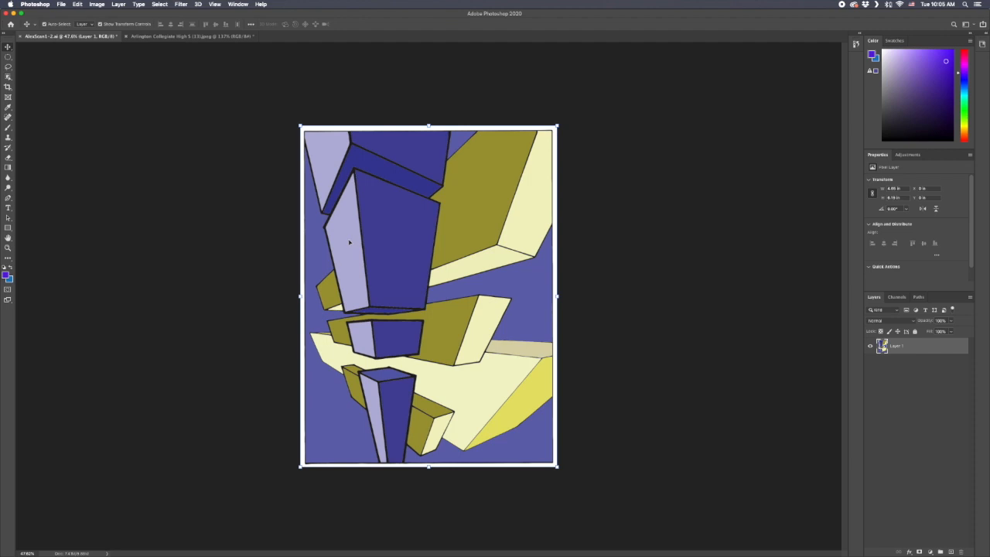
left_click_drag(363, 233, 556, 290)
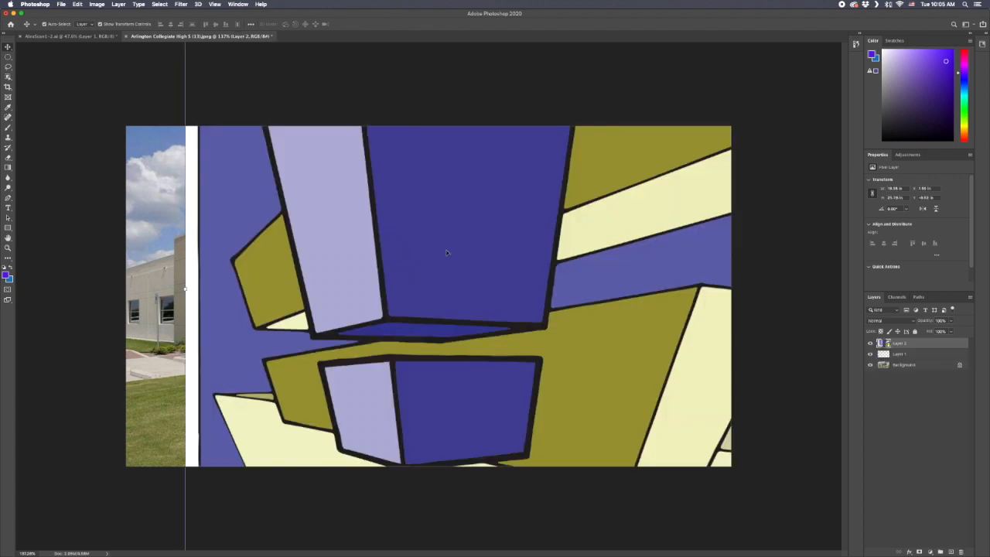
scroll(331, 247, "down", 10)
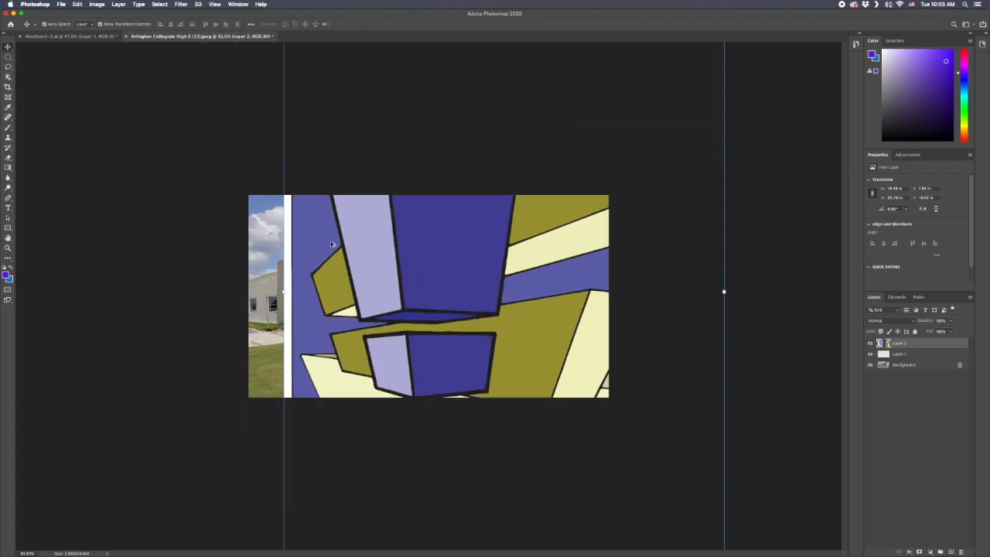
left_click_drag(353, 144, 531, 270)
left_click_drag(505, 329, 457, 275)
scroll(480, 294, "up", 7)
left_click_drag(679, 358, 554, 226)
left_click_drag(544, 315, 504, 263)
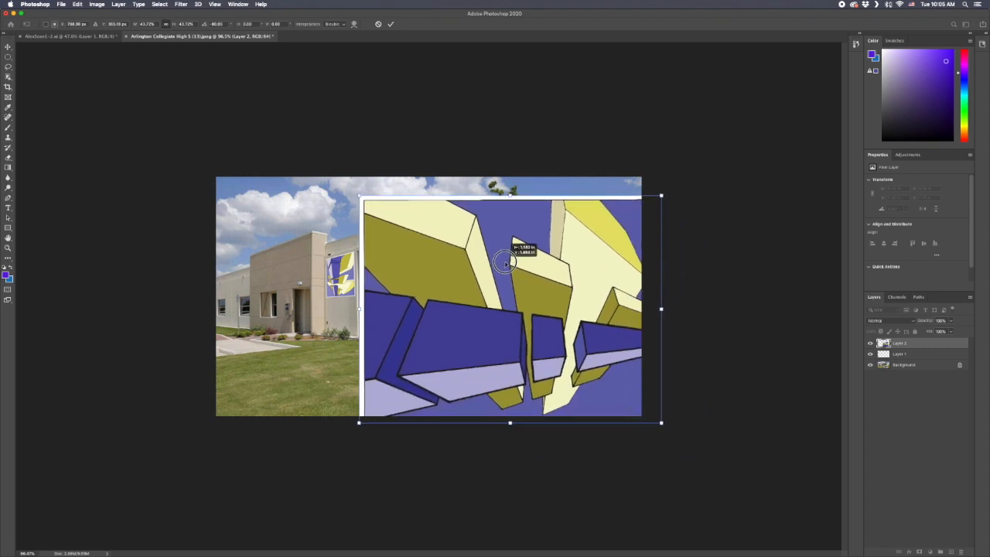
Step: Shrink the rotated artwork, place it over the building's side wall by the tree and set its blend mode to Hard Light
left_click_drag(660, 194, 553, 283)
left_click_drag(499, 333, 598, 248)
left_click_drag(634, 212, 580, 256)
left_click_drag(517, 308, 545, 296)
key("Return")
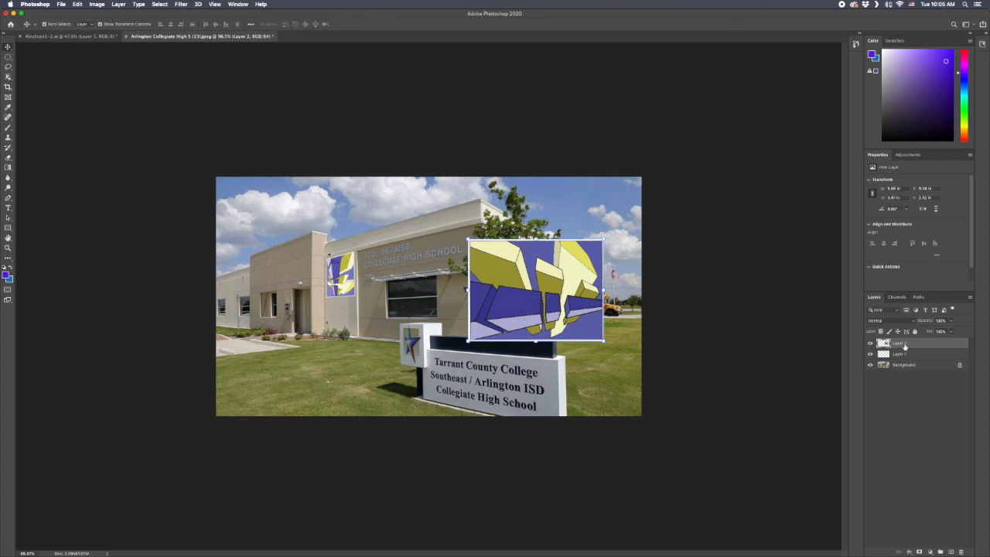
left_click(889, 320)
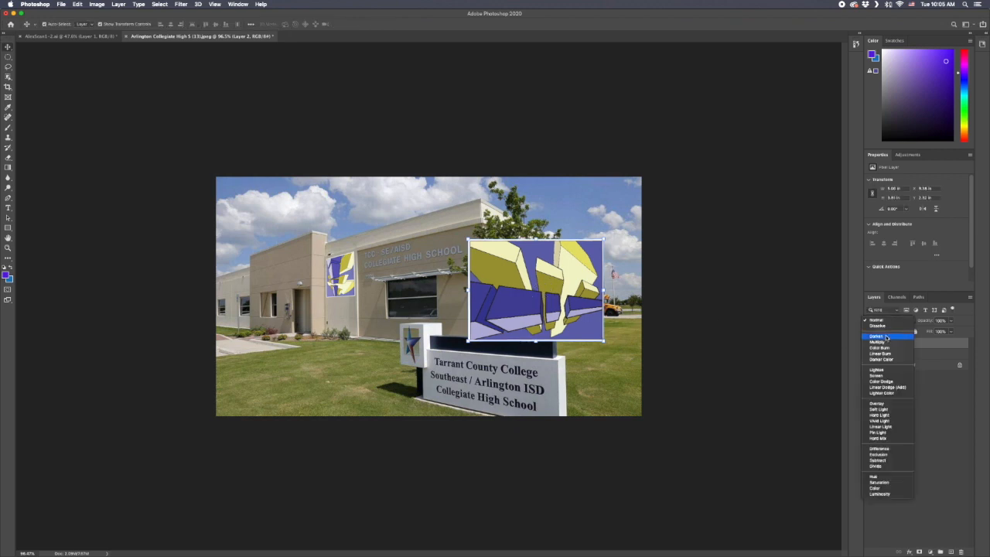
left_click(880, 415)
Step: Scale the rotated artwork down further and position it on the side wall, against the wall's far end
key("super+equal")
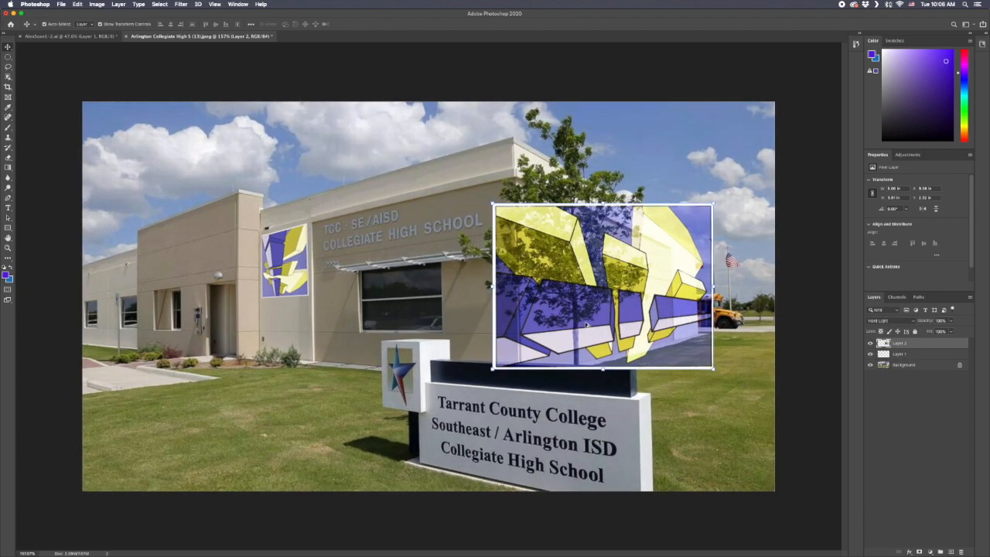
scroll(588, 321, "up", 1)
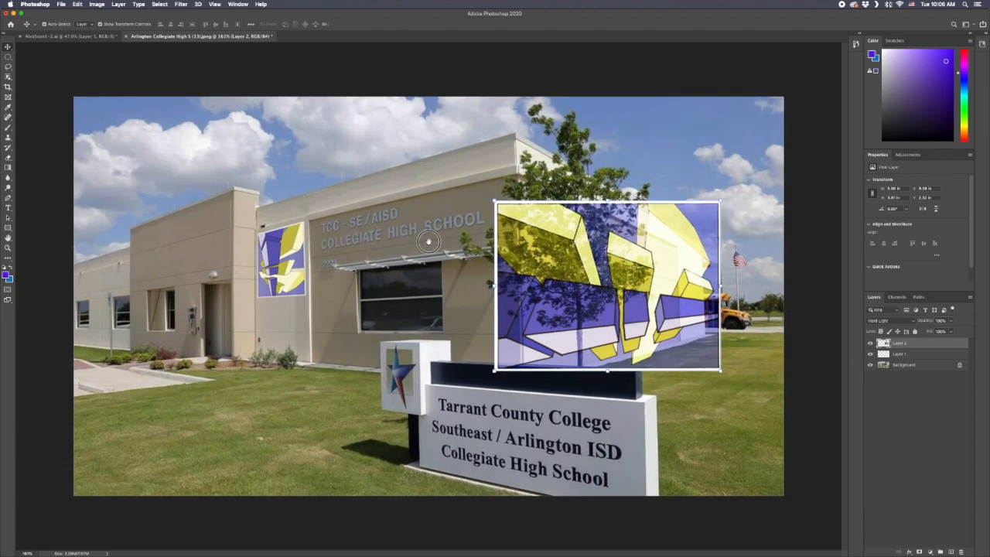
scroll(681, 267, "up", 3)
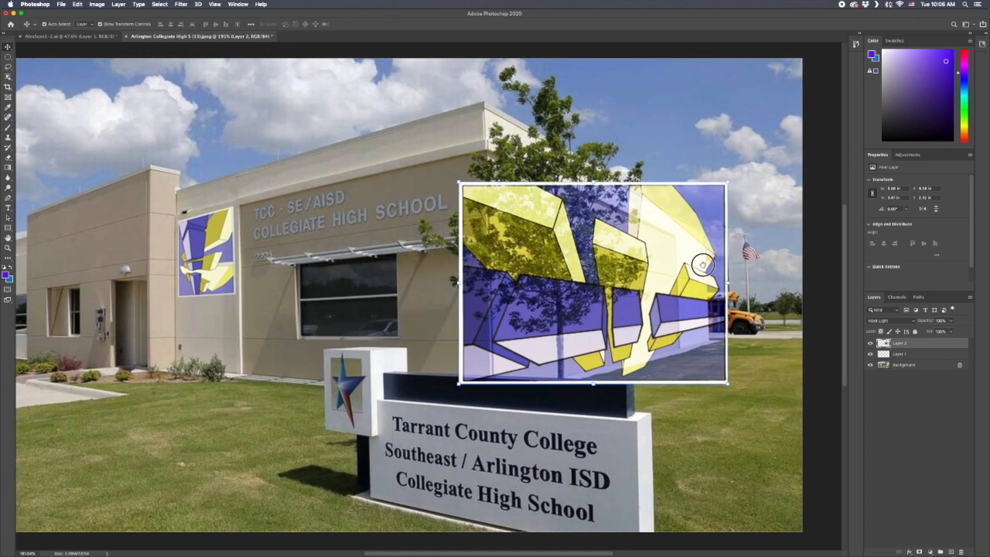
scroll(703, 265, "right", 3)
mouse_move(584, 268)
left_mouse_down()
mouse_move(621, 269)
mouse_move(592, 268)
left_mouse_up()
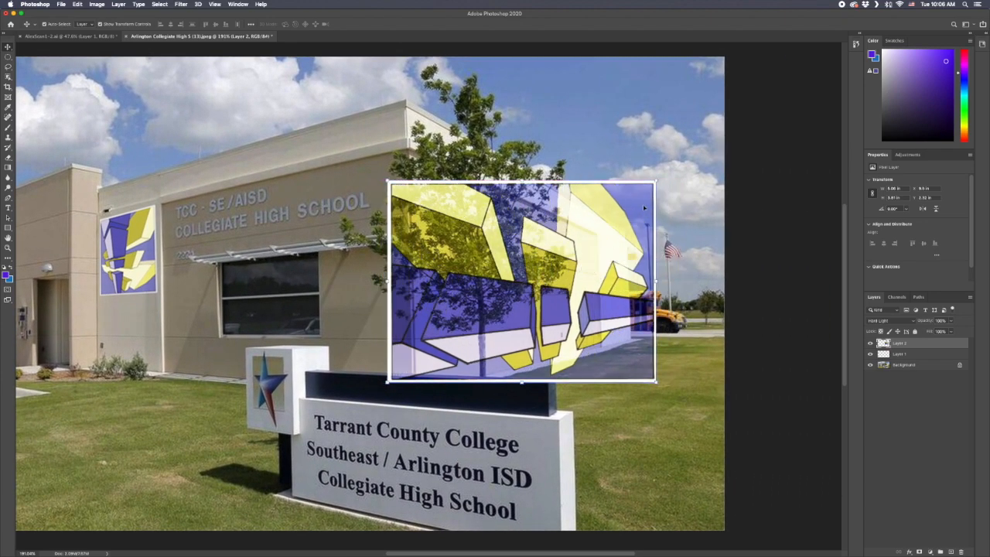
left_click_drag(656, 181, 602, 234)
left_click_drag(563, 296, 573, 274)
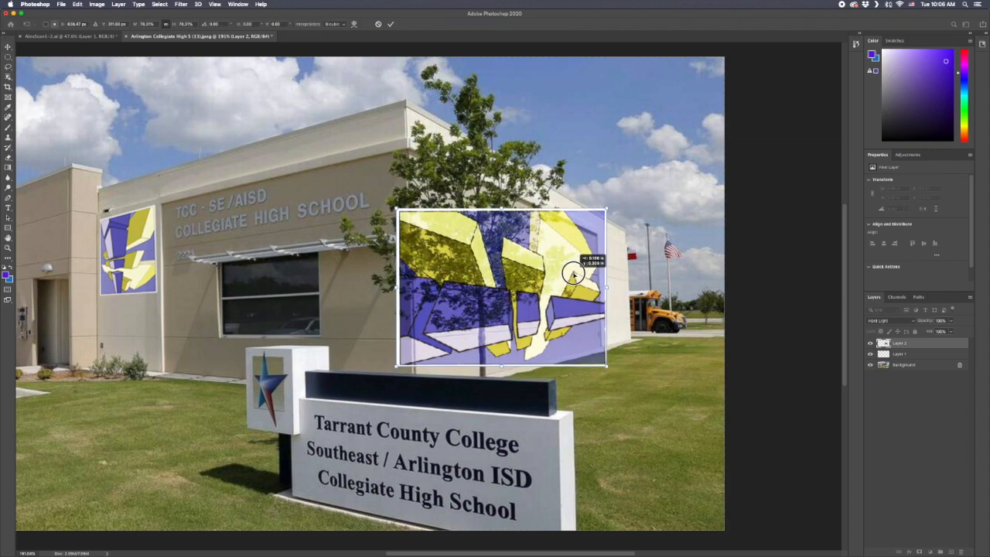
left_click_drag(608, 371, 595, 313)
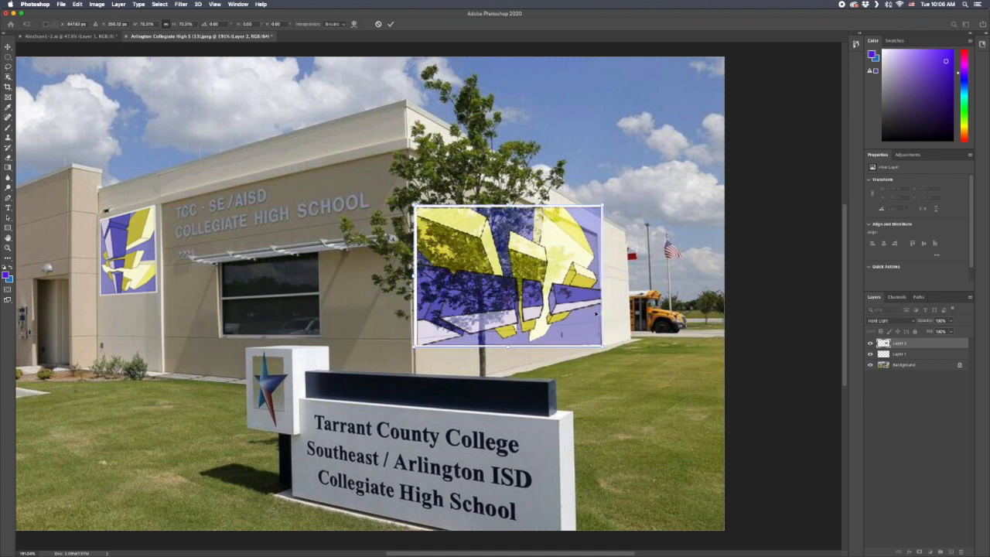
left_click_drag(603, 206, 567, 236)
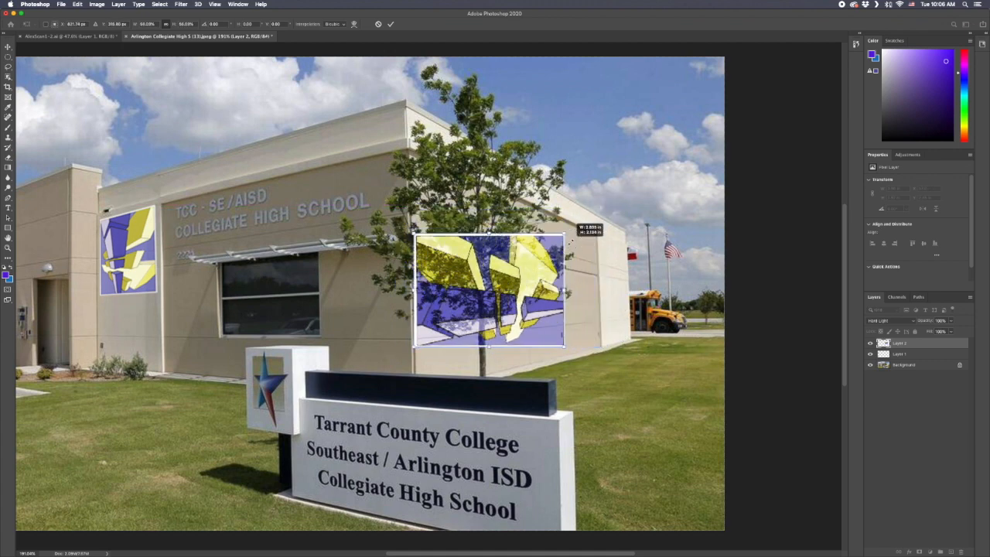
left_click_drag(580, 277, 580, 275)
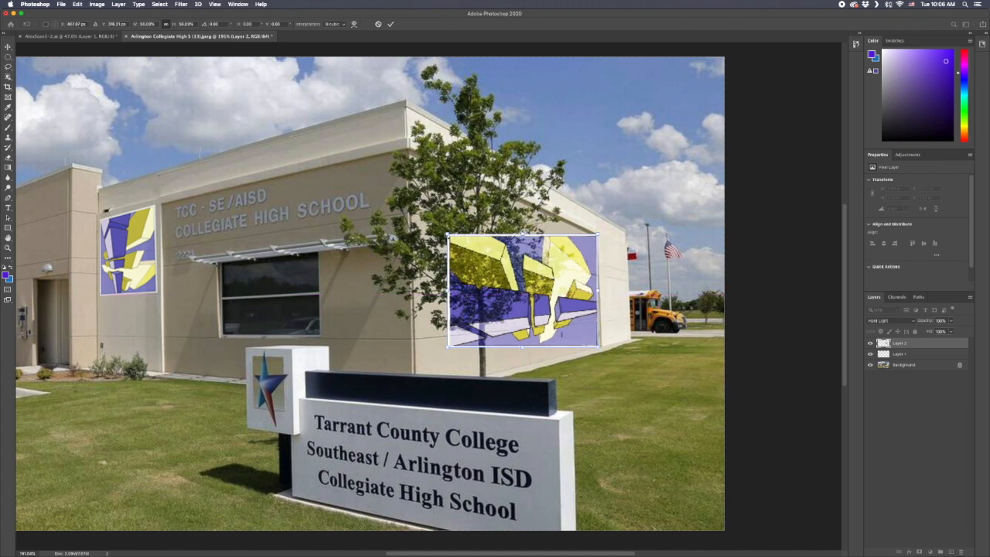
Step: Distort the artwork's two corners nearest the tree so its edges follow the side wall's perspective, apply the transform and deselect the layer
left_click_drag(448, 235, 455, 168)
left_click_drag(447, 348, 449, 381)
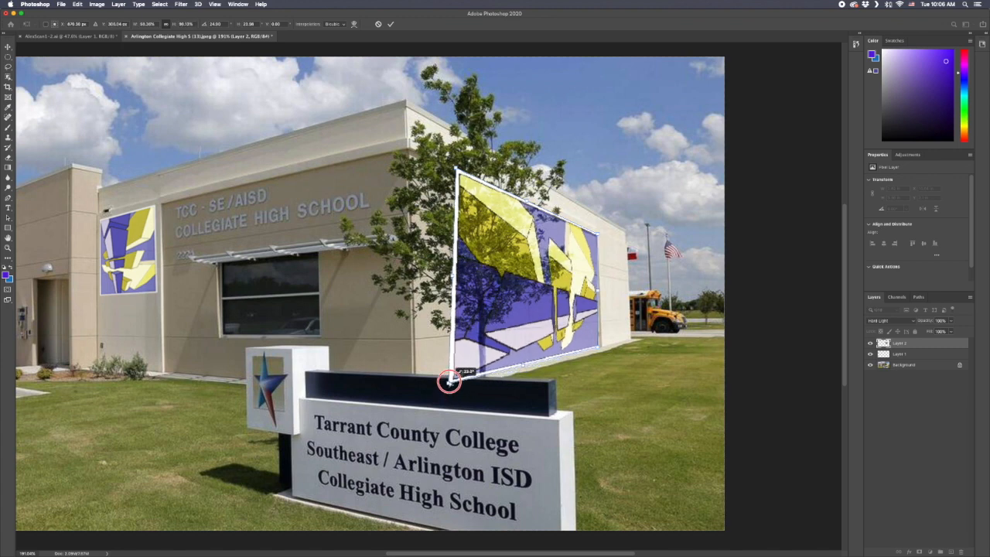
left_click_drag(449, 381, 449, 381)
key("Return")
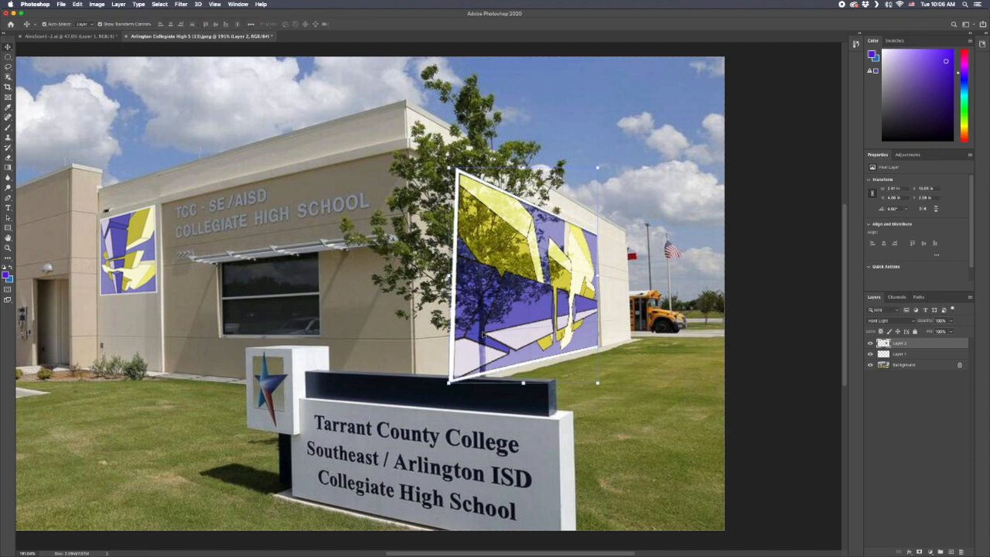
left_click_drag(448, 167, 450, 172)
key("Return")
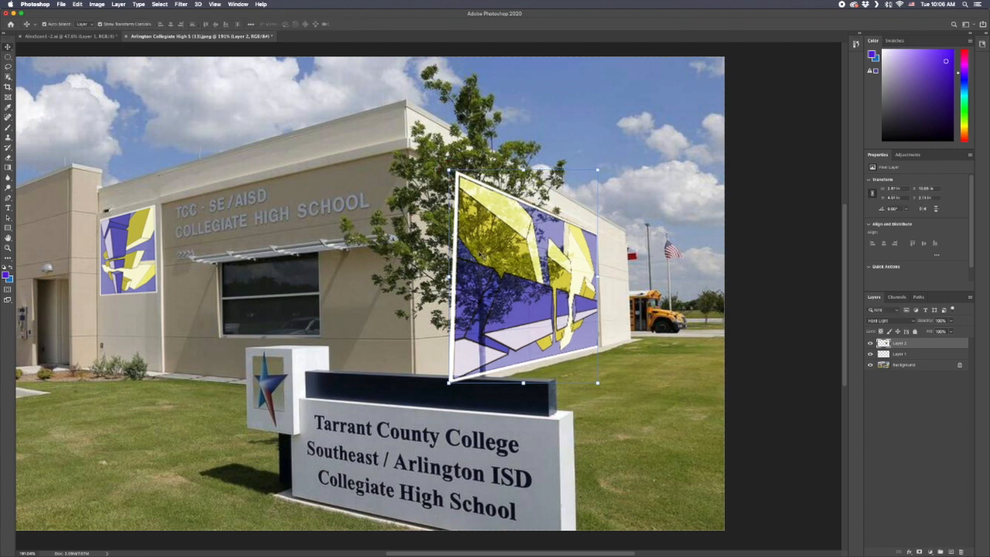
left_click(610, 311)
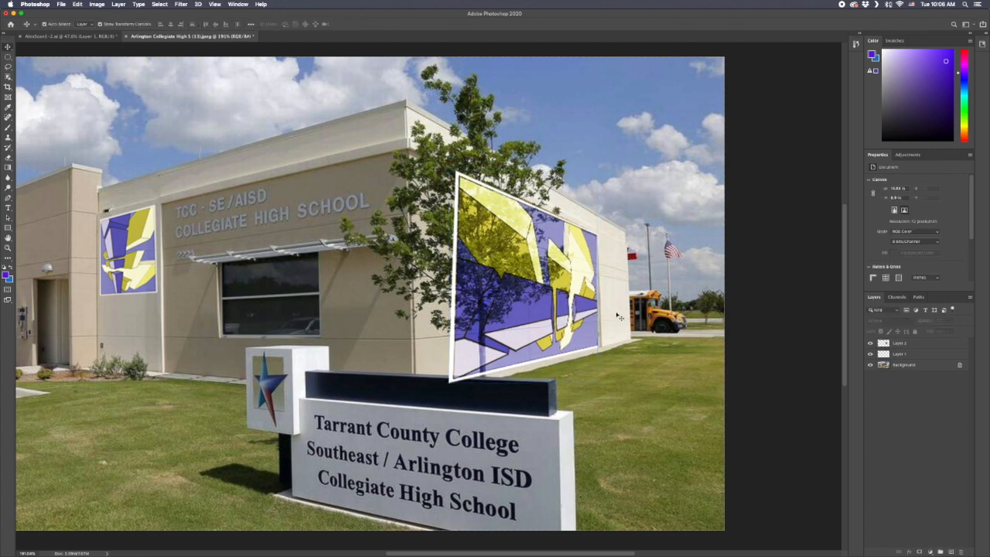
Step: Add a layer mask to the side-wall artwork and brush black over the foliage, trunk and overhanging lower corner to hide the artwork there
left_click(565, 312)
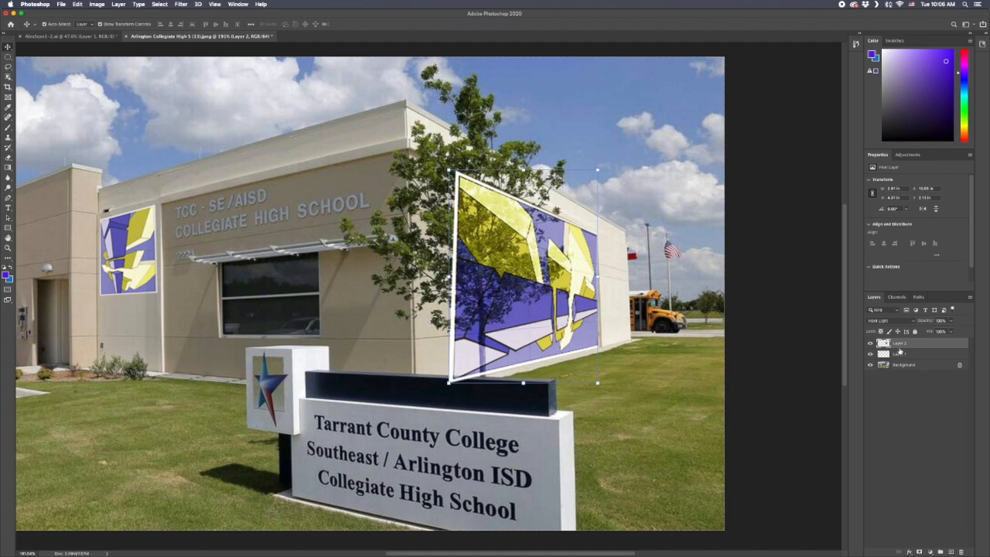
left_click(919, 551)
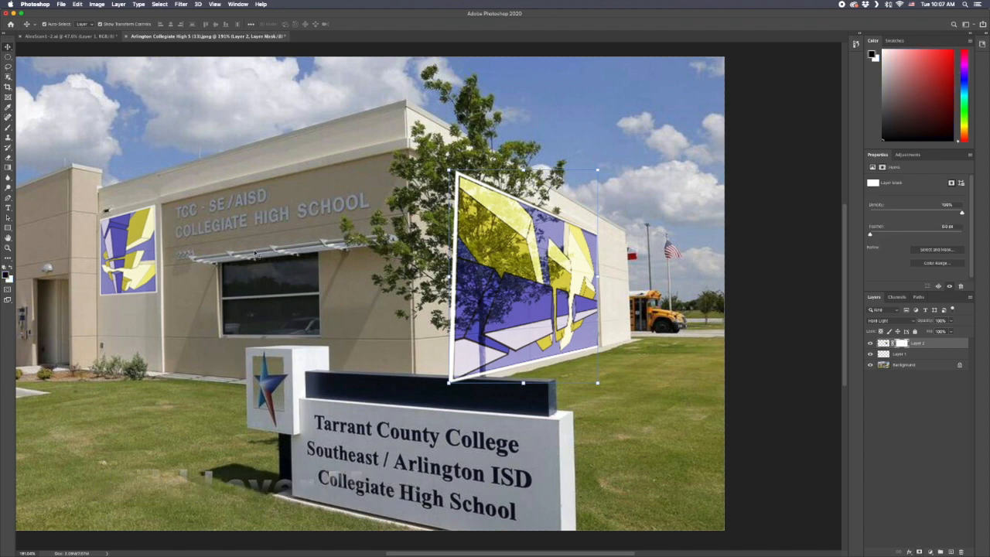
left_click(8, 128)
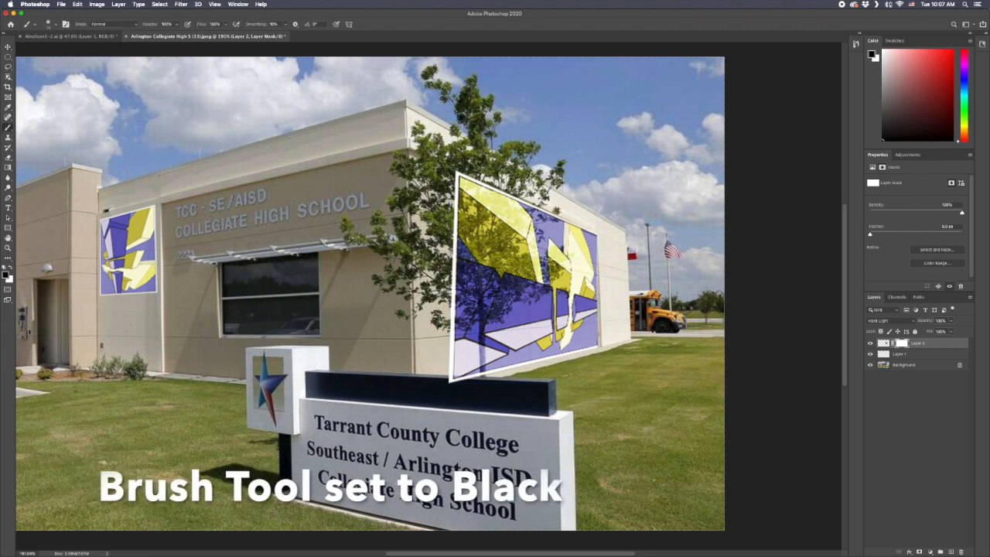
mouse_move(463, 268)
left_mouse_down()
mouse_move(457, 199)
mouse_move(460, 184)
mouse_move(475, 180)
mouse_move(515, 222)
mouse_move(521, 214)
mouse_move(489, 281)
mouse_move(467, 266)
mouse_move(475, 301)
mouse_move(475, 284)
mouse_move(448, 282)
mouse_move(472, 279)
mouse_move(484, 306)
mouse_move(460, 317)
mouse_move(455, 298)
mouse_move(458, 311)
mouse_move(479, 303)
mouse_move(476, 313)
mouse_move(524, 265)
mouse_move(552, 268)
mouse_move(566, 254)
mouse_move(549, 275)
mouse_move(460, 329)
left_mouse_up()
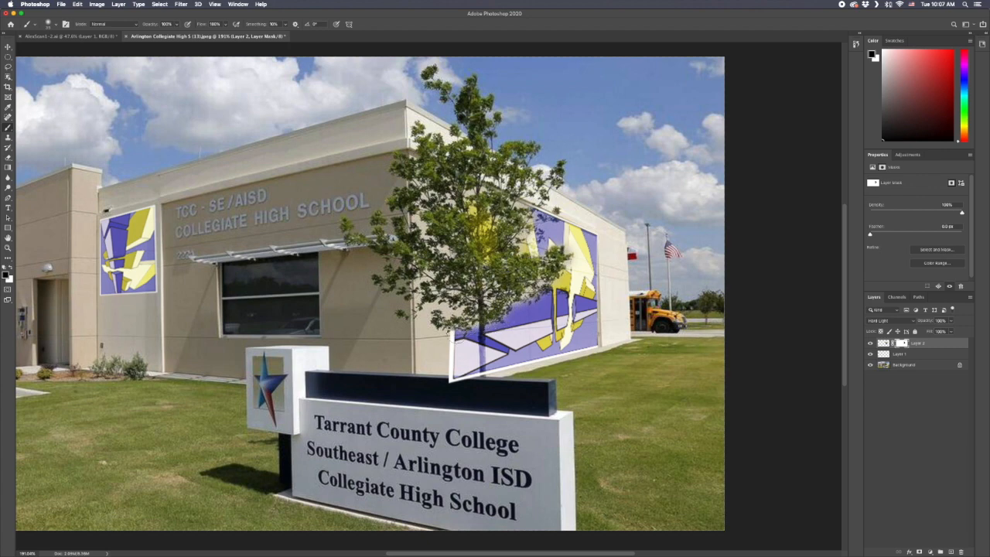
mouse_move(473, 387)
left_mouse_down()
mouse_move(435, 385)
mouse_move(478, 386)
left_mouse_up()
mouse_move(481, 328)
left_mouse_down()
mouse_move(483, 374)
mouse_move(482, 308)
left_mouse_up()
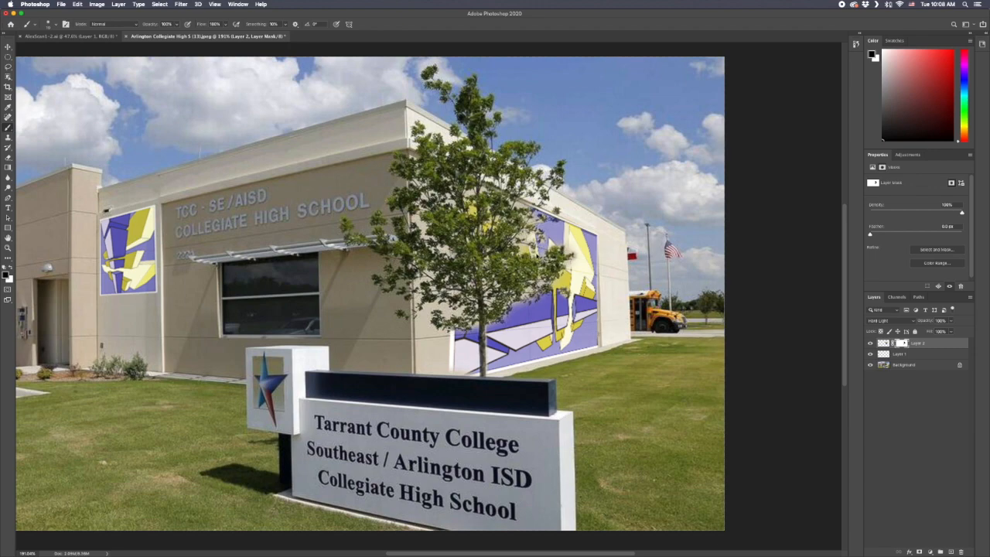
Step: Switch the brush to white and paint on the mask to reveal the artwork in the gaps between the upper branches
scroll(528, 245, "up", 10)
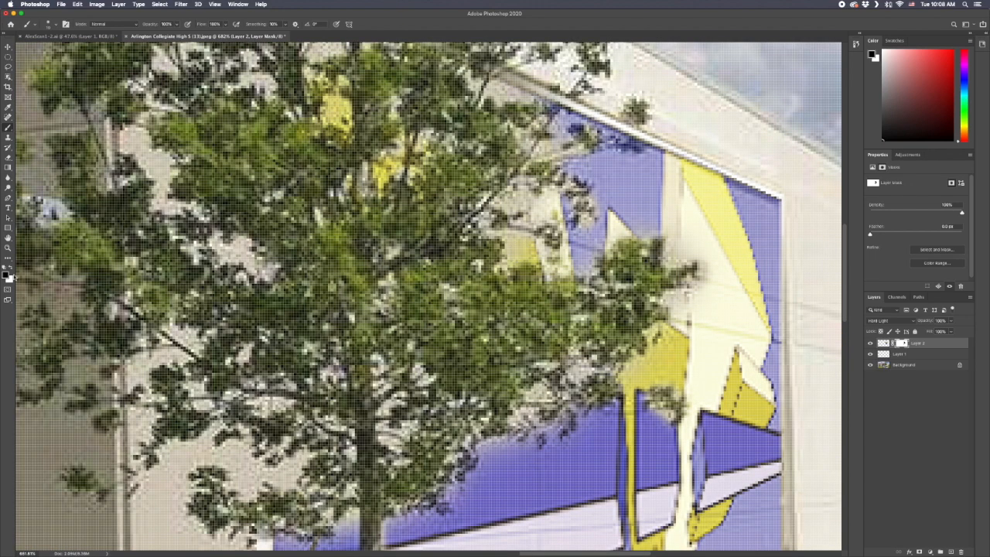
key("x")
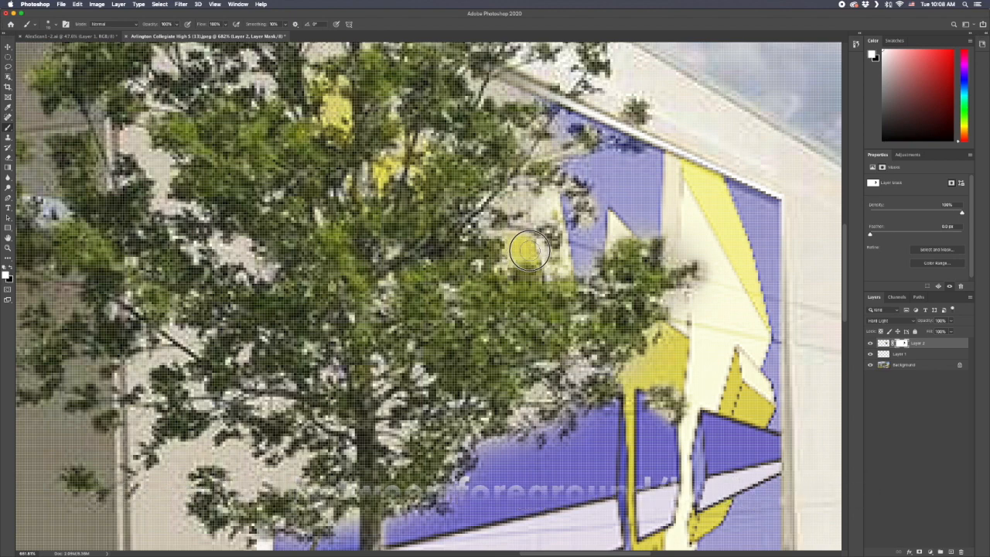
mouse_move(530, 249)
left_mouse_down()
mouse_move(542, 248)
mouse_move(535, 255)
mouse_move(561, 272)
mouse_move(564, 236)
mouse_move(548, 199)
mouse_move(513, 205)
left_mouse_up()
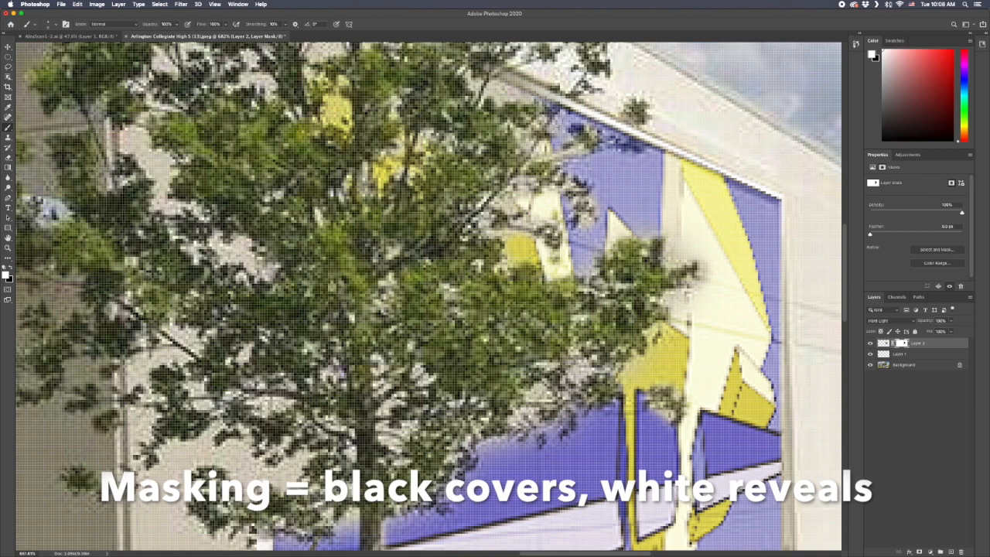
left_click_drag(496, 89, 605, 202)
left_click_drag(444, 163, 426, 166)
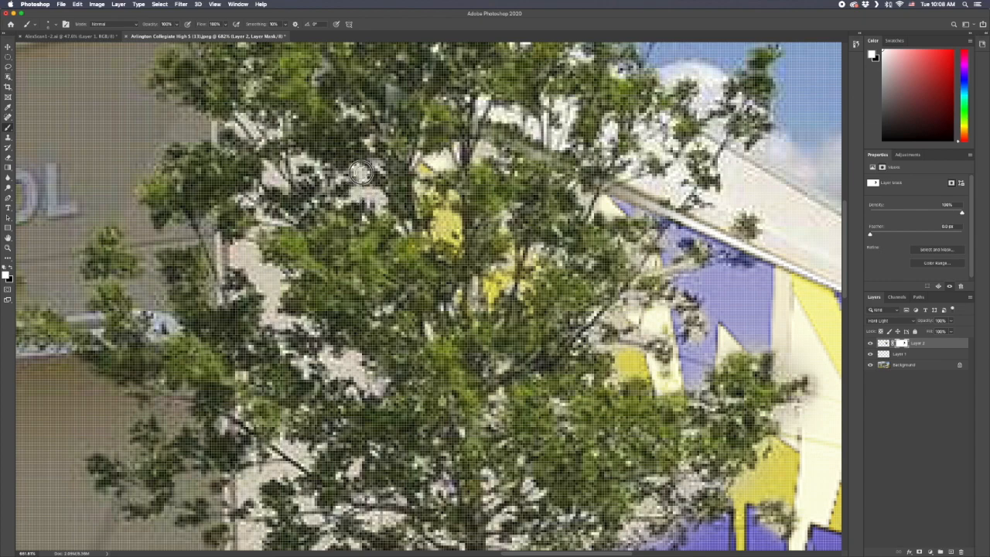
left_click_drag(540, 277, 448, 186)
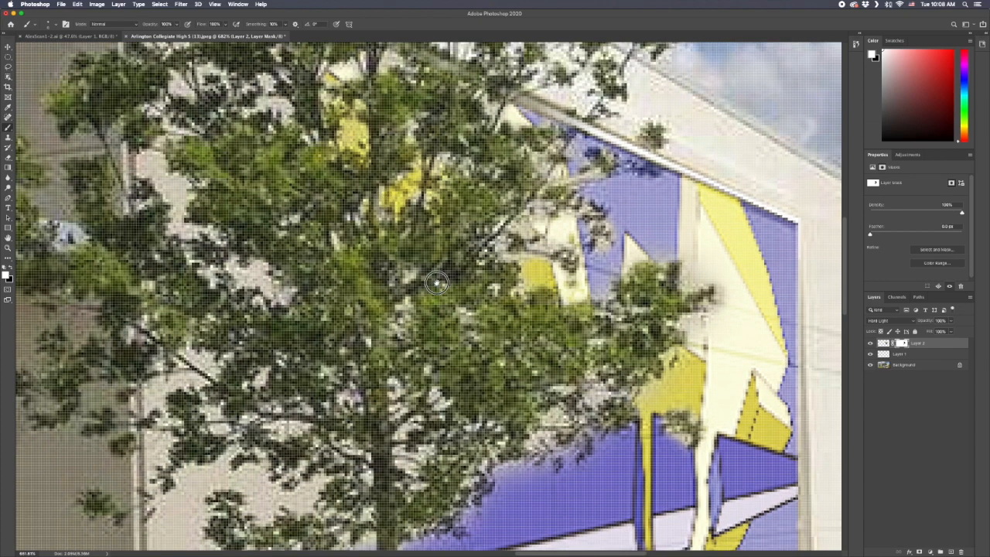
Step: Paint white on the mask to reveal the artwork in the gaps between the lower branches on both sides of the trunk
scroll(390, 213, "down", 5)
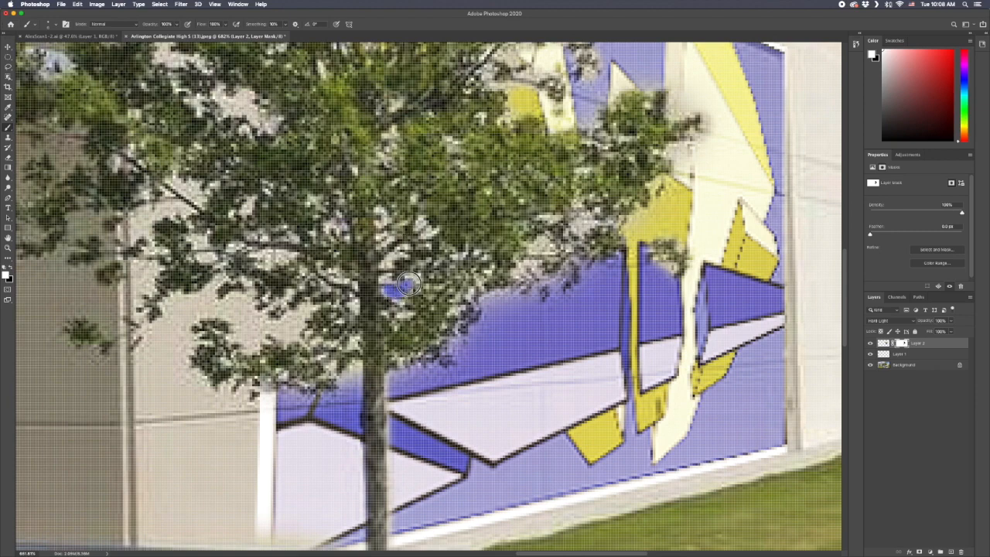
mouse_move(405, 285)
left_mouse_down()
mouse_move(384, 276)
mouse_move(396, 251)
left_mouse_up()
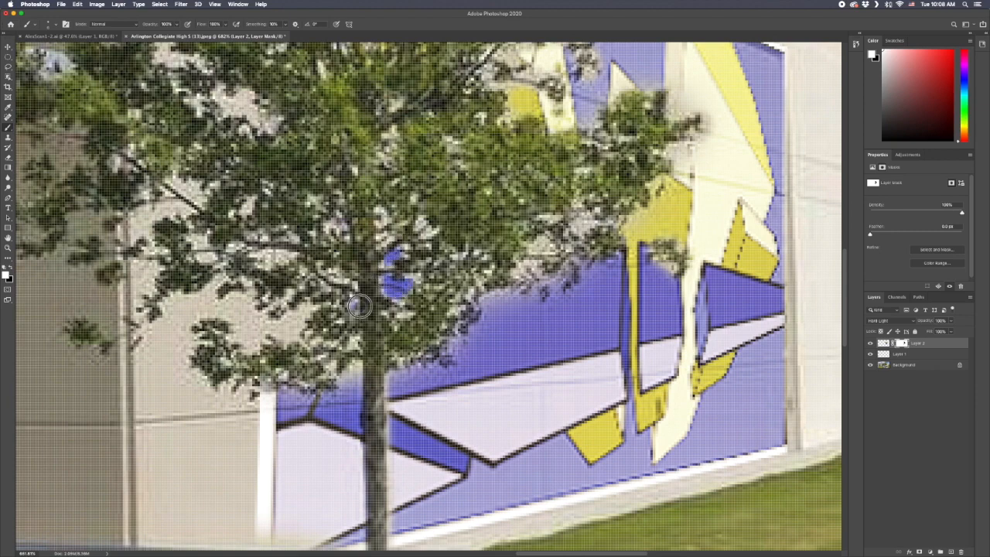
mouse_move(296, 334)
left_mouse_down()
mouse_move(278, 336)
mouse_move(307, 307)
mouse_move(280, 332)
mouse_move(258, 324)
mouse_move(271, 318)
left_mouse_up()
mouse_move(274, 260)
left_mouse_down()
mouse_move(290, 256)
mouse_move(273, 255)
left_mouse_up()
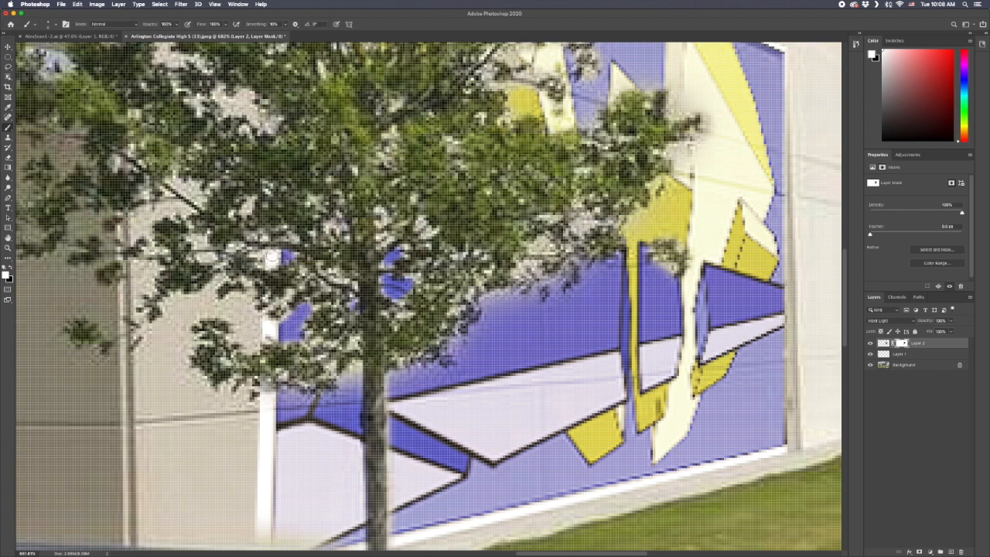
left_click_drag(344, 296, 330, 189)
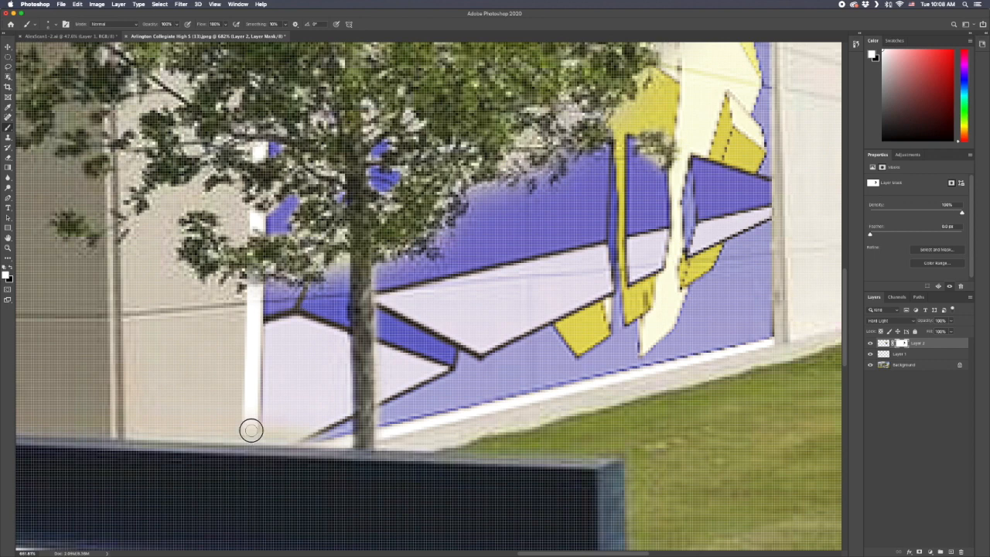
Step: Restore the artwork's lower edge around the trunk base, down to the sign, with white on the mask
left_click_drag(245, 433, 247, 438)
left_click_drag(347, 438, 363, 448)
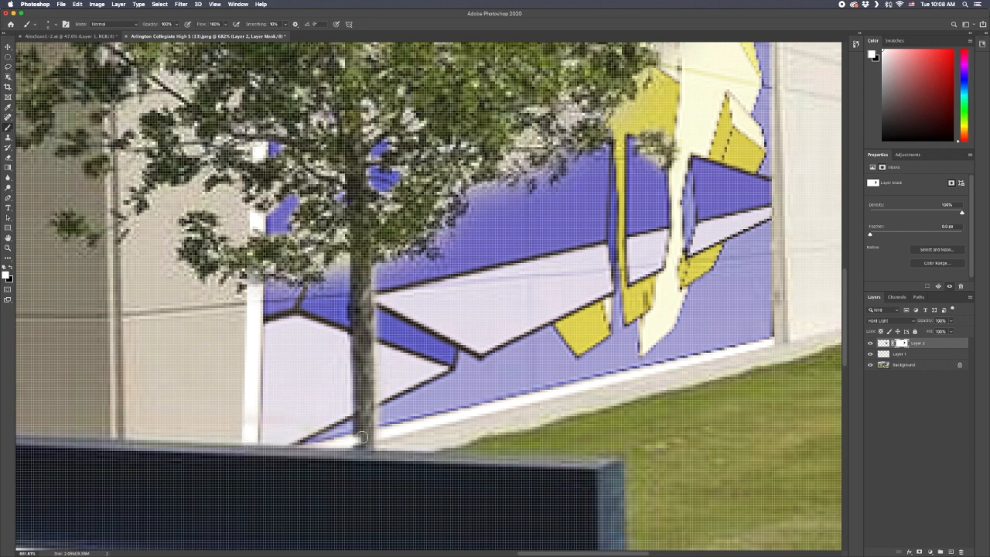
mouse_move(361, 430)
left_mouse_down()
mouse_move(354, 450)
mouse_move(358, 433)
left_mouse_up()
key("x")
key("]")
key("]")
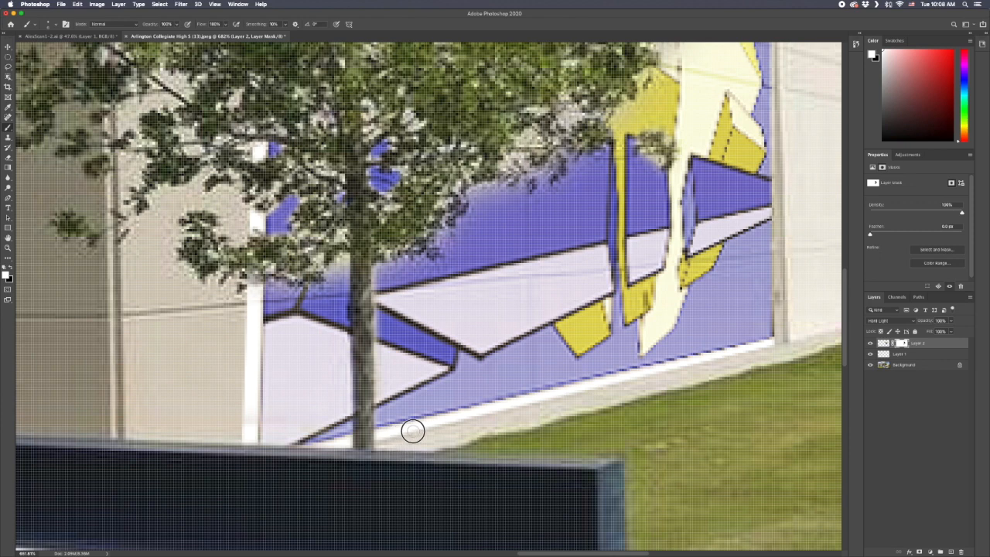
Step: Refine the mask in white around the outermost branches, and make the artwork active instead of its mask
key("[")
key("[")
scroll(567, 253, "down", 1)
left_click_drag(646, 133, 566, 246)
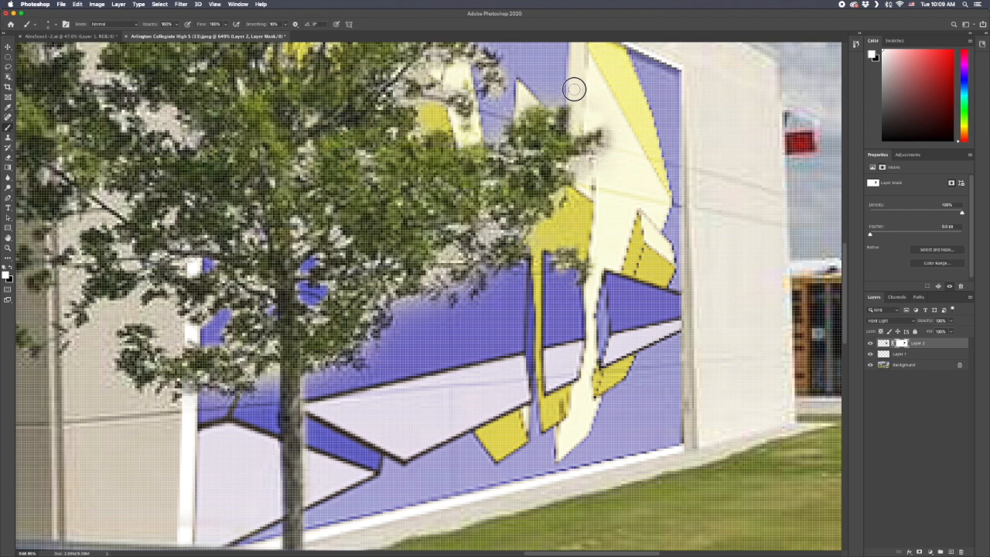
mouse_move(624, 133)
left_mouse_down()
mouse_move(580, 164)
mouse_move(587, 173)
left_mouse_up()
scroll(474, 233, "down", 5)
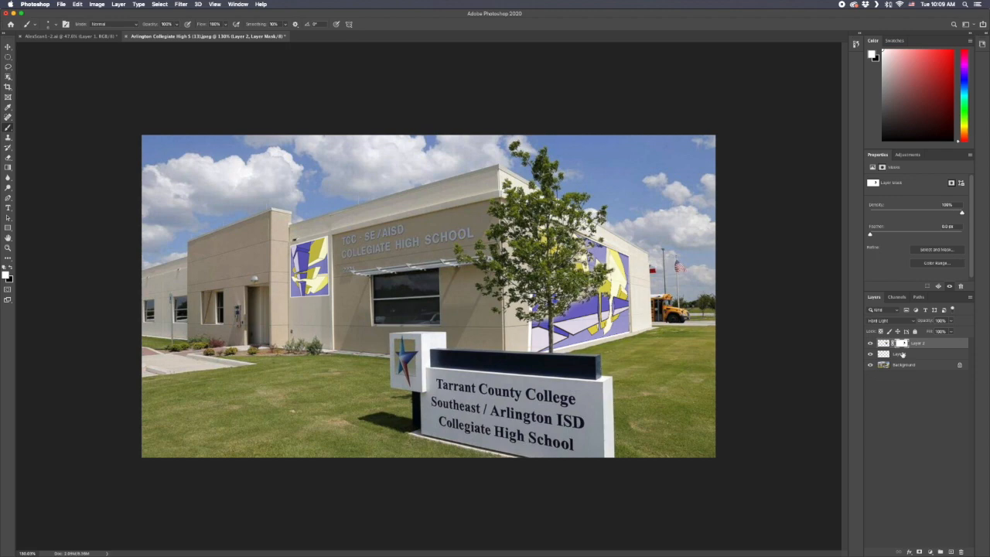
left_click(883, 343)
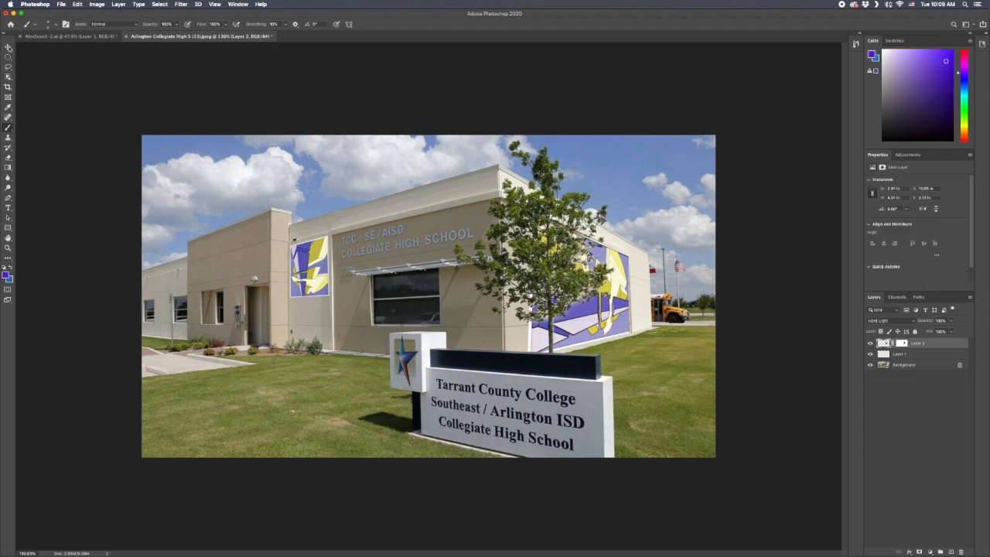